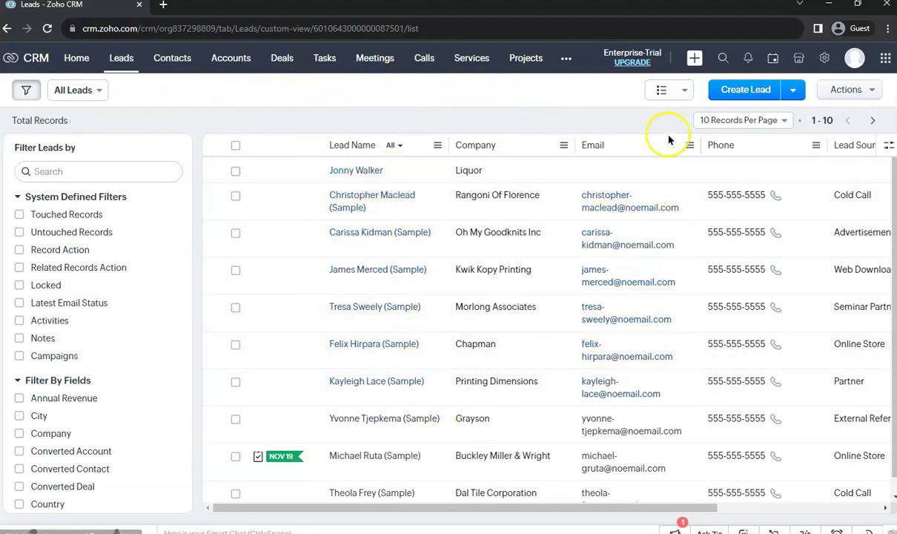
Show the leads in the canvas Tile View and browse through the lead cards.
left_click(673, 93)
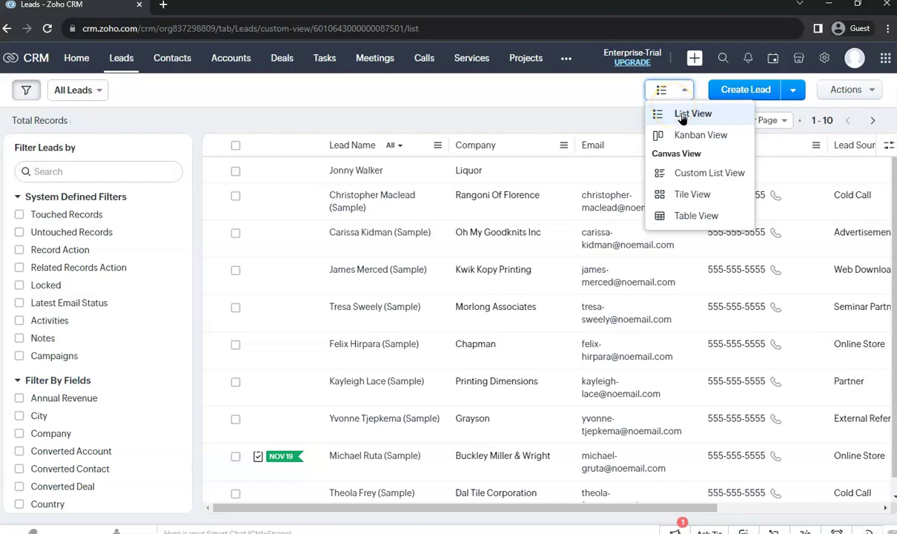
left_click(690, 194)
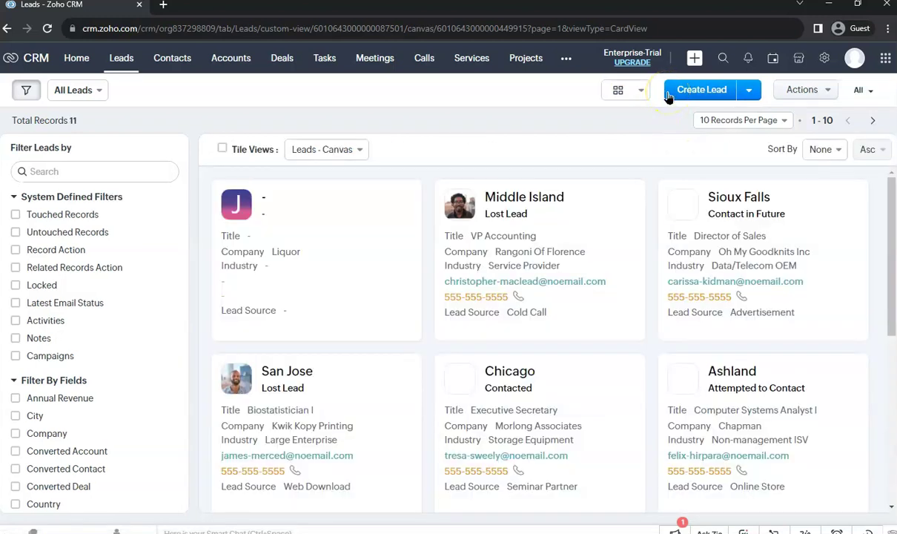
scroll(650, 226, "down", 1)
scroll(648, 224, "up", 1)
left_click(636, 95)
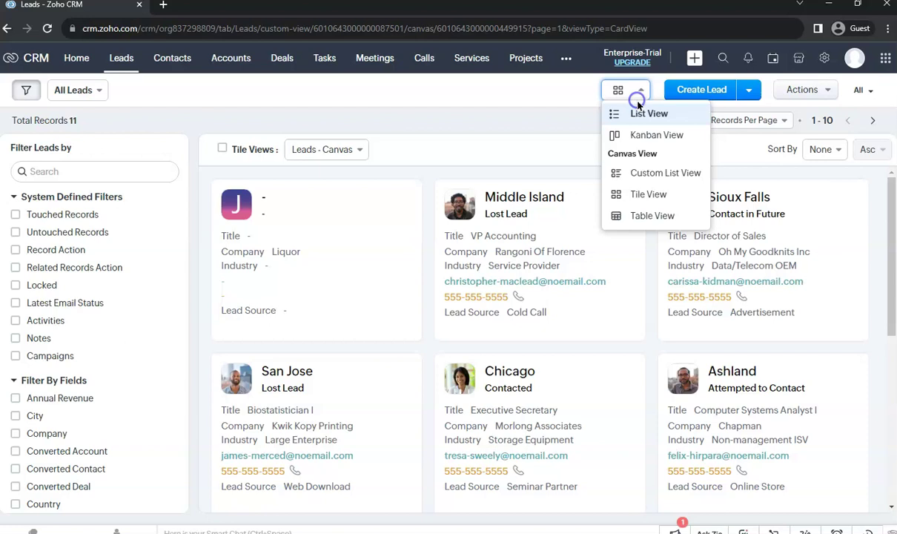
left_click(656, 200)
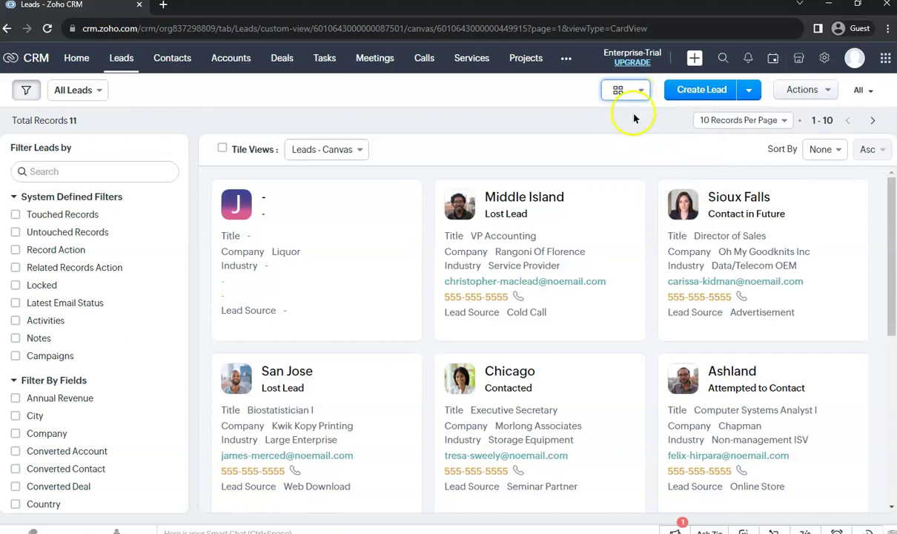
scroll(604, 184, "down", 2)
scroll(605, 183, "up", 2)
Show the leads in the canvas Table View and return them to List View.
left_click(626, 90)
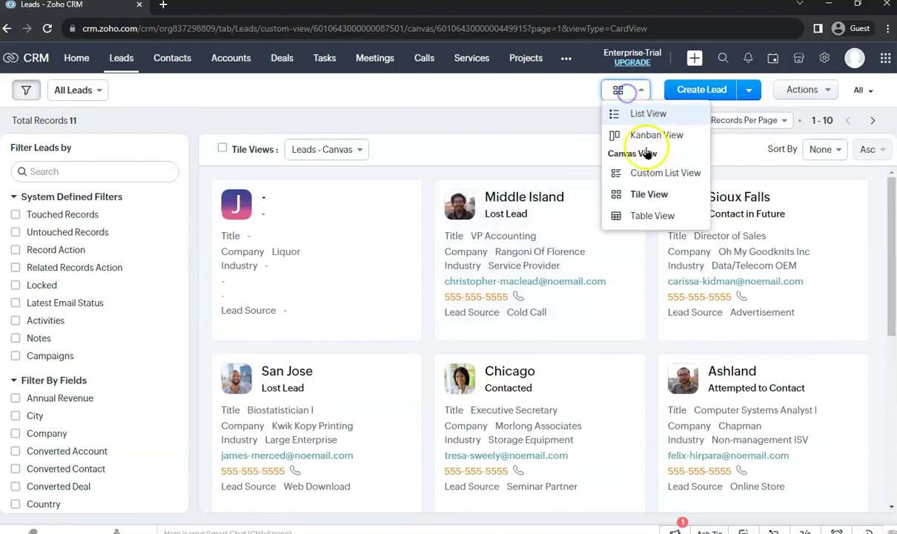
left_click(651, 215)
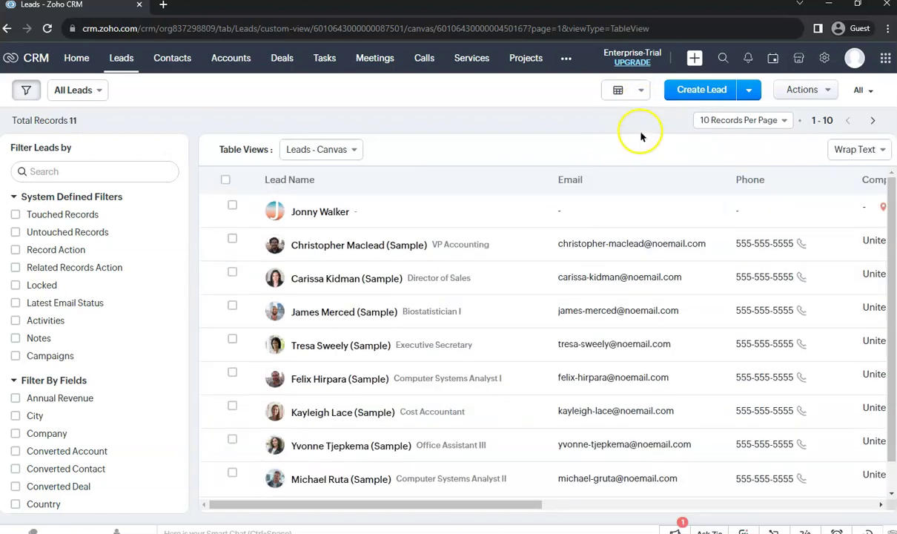
left_click(637, 92)
left_click(637, 113)
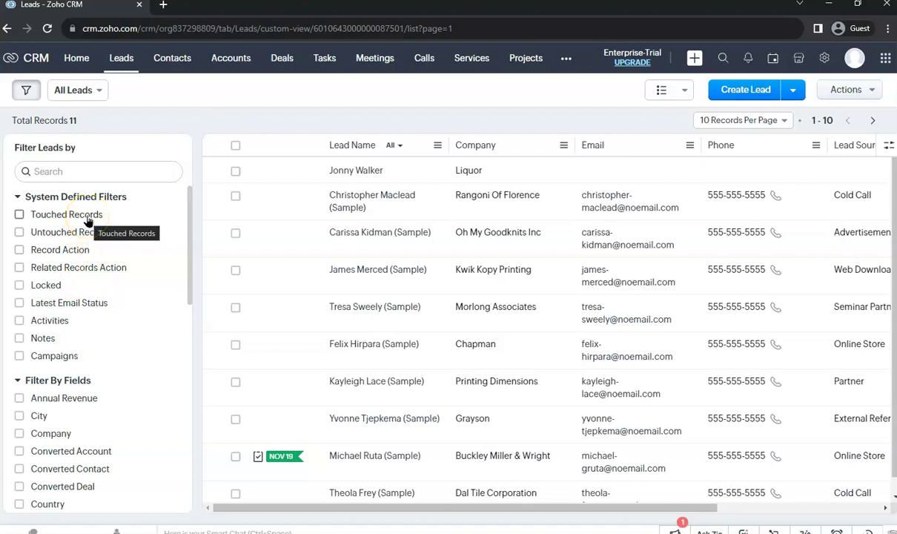
Add a lead filter on the Company field with the condition "is not empty".
scroll(106, 259, "down", 1)
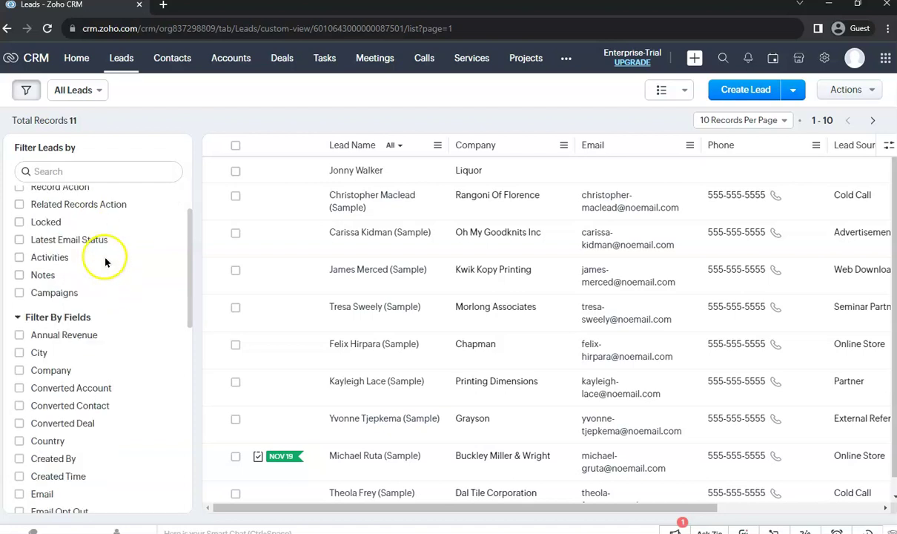
scroll(102, 270, "up", 1)
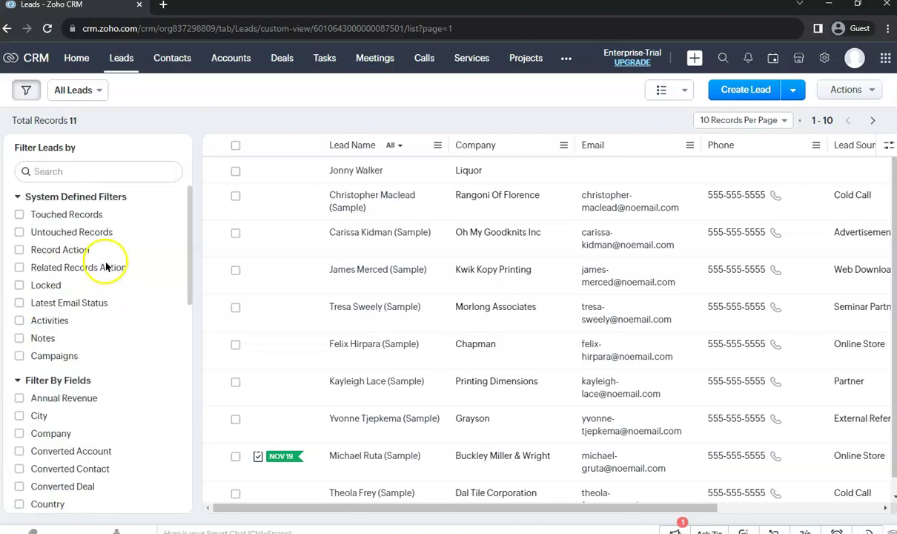
scroll(83, 265, "down", 3)
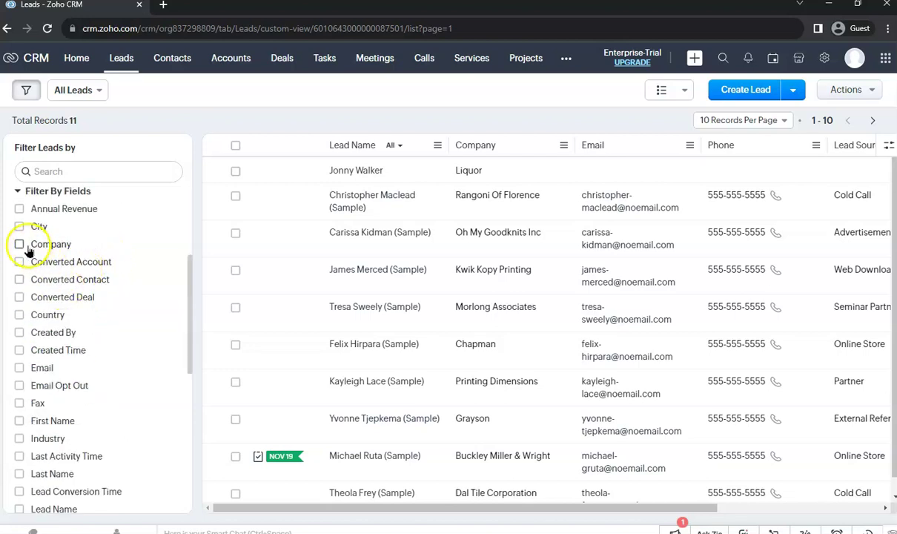
scroll(60, 257, "down", 1)
scroll(60, 244, "up", 2)
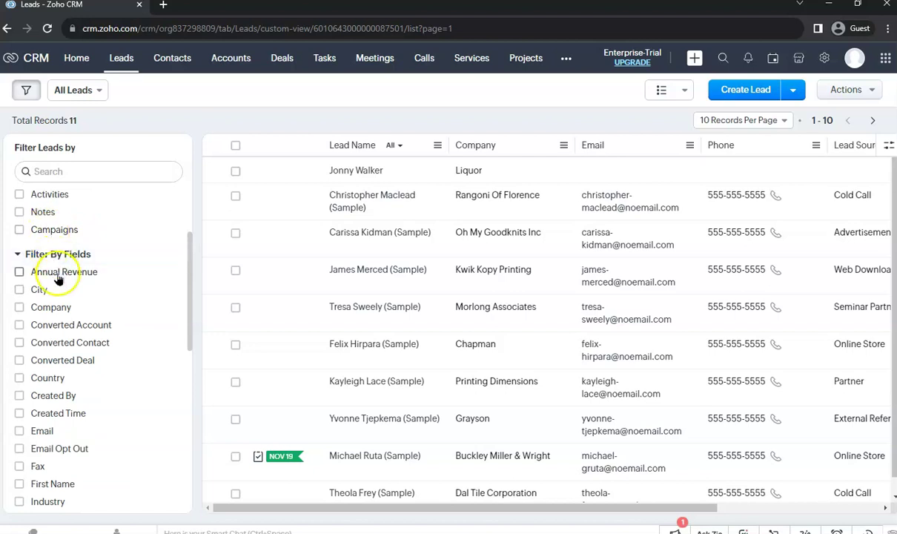
left_click(53, 313)
left_click(40, 323)
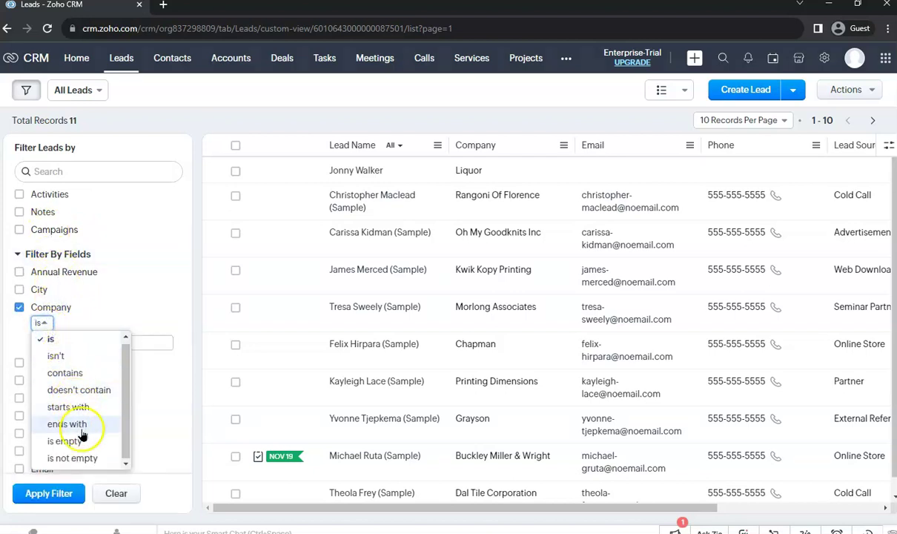
left_click(79, 457)
Add an "is not empty" condition on the Industry field and apply the filter to the leads.
scroll(52, 371, "down", 1)
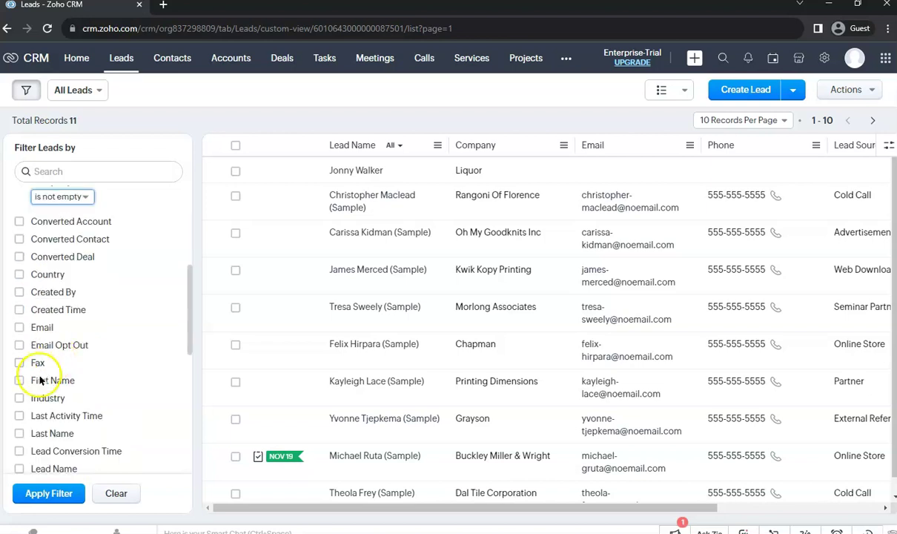
left_click(38, 398)
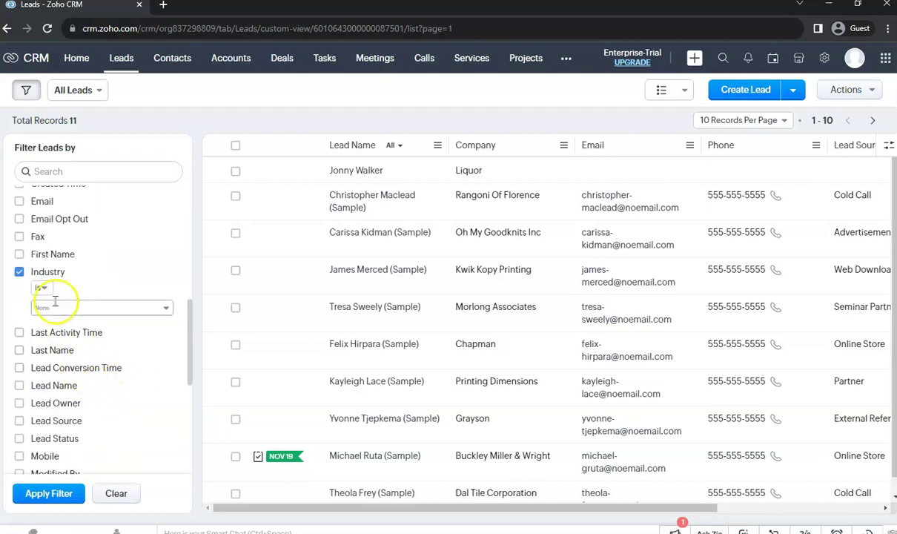
left_click(43, 288)
left_click(87, 358)
scroll(156, 356, "down", 1)
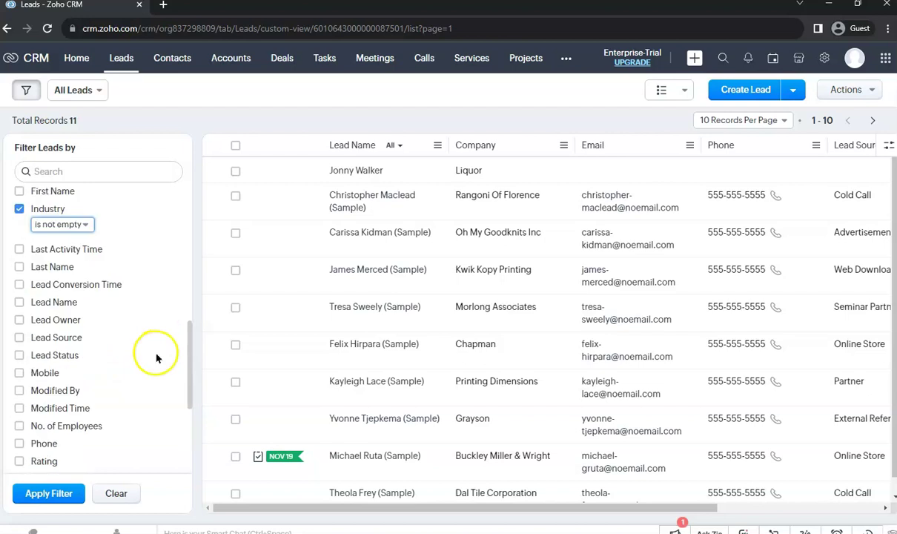
scroll(153, 359, "up", 10)
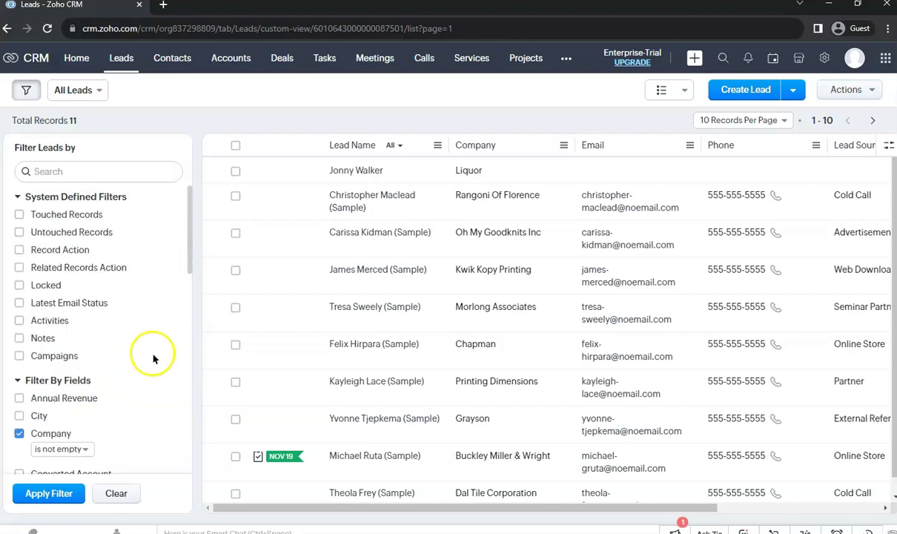
left_click(66, 495)
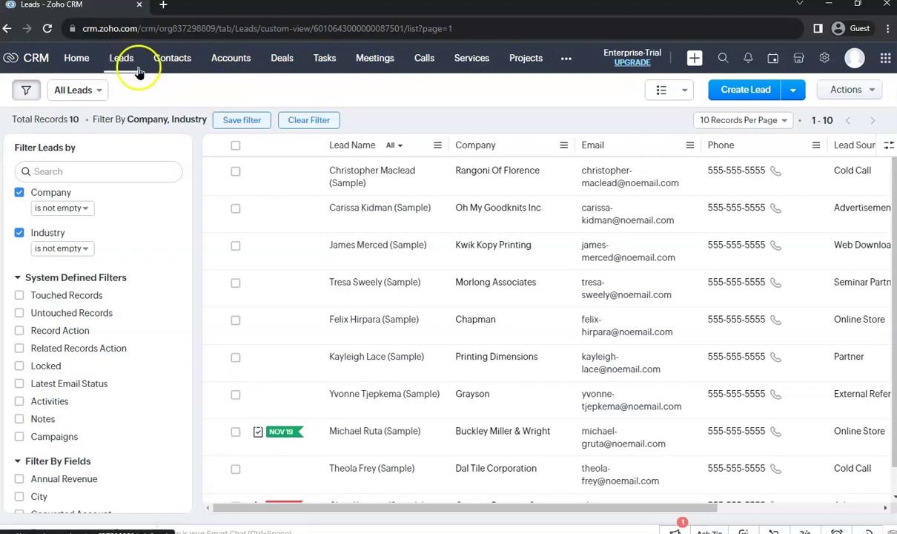
Open the Modules and Fields customization page in the CRM setup.
left_click(229, 67)
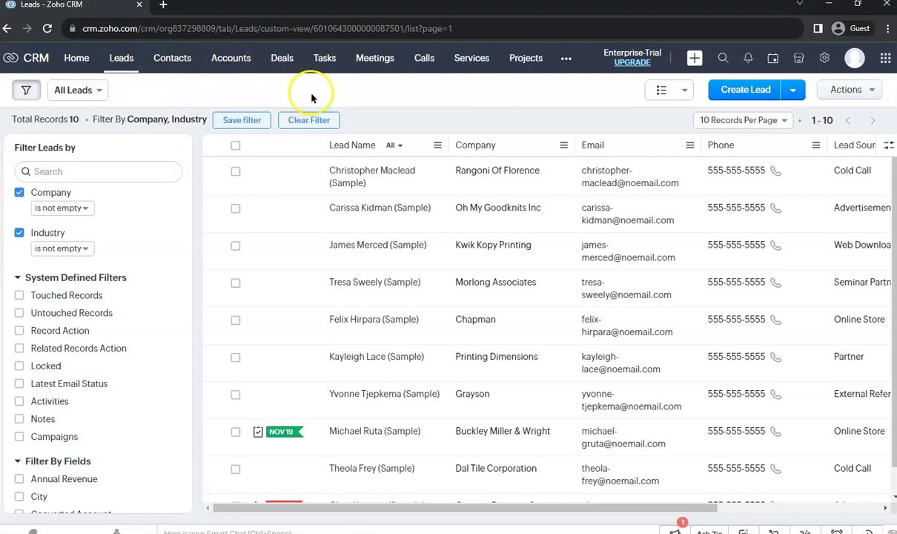
left_click(823, 64)
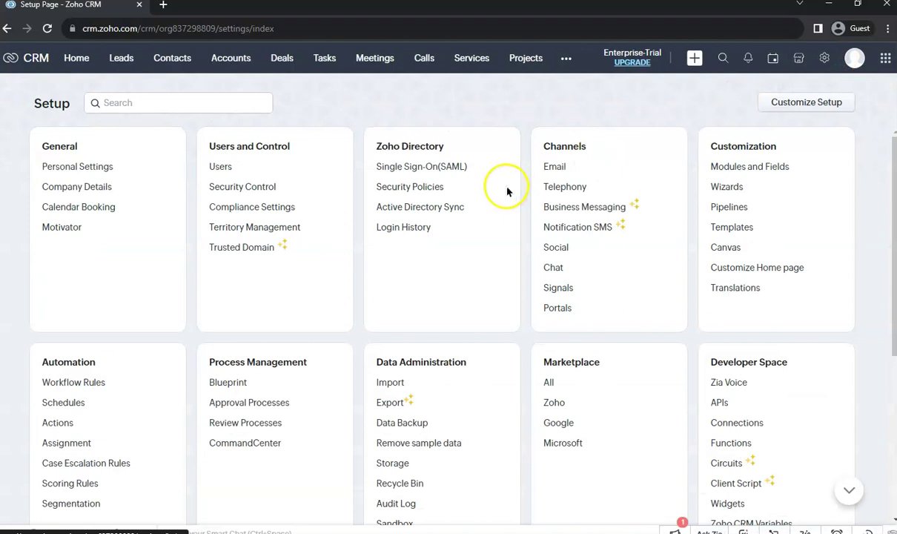
left_click(775, 167)
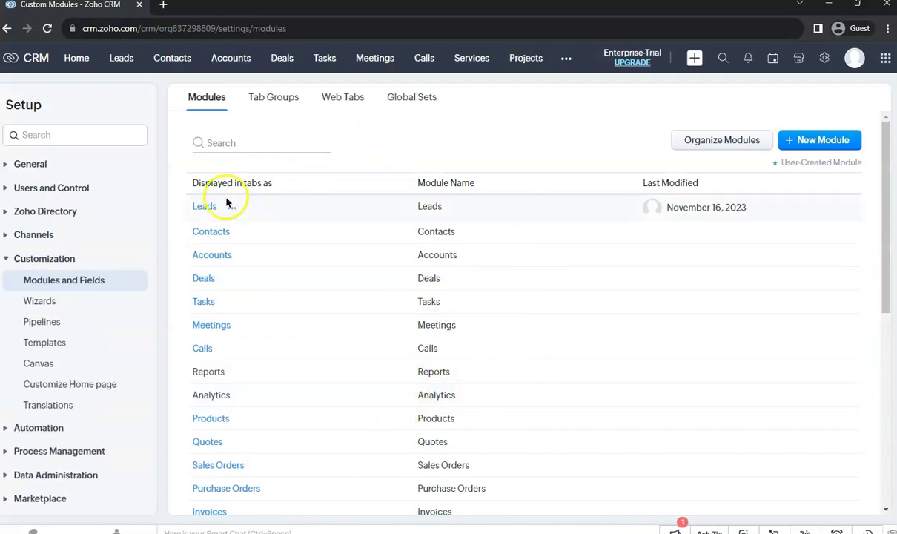
Rename the Leads module with the plural form Prospects and the singular form Prospect, and save it.
left_click(233, 209)
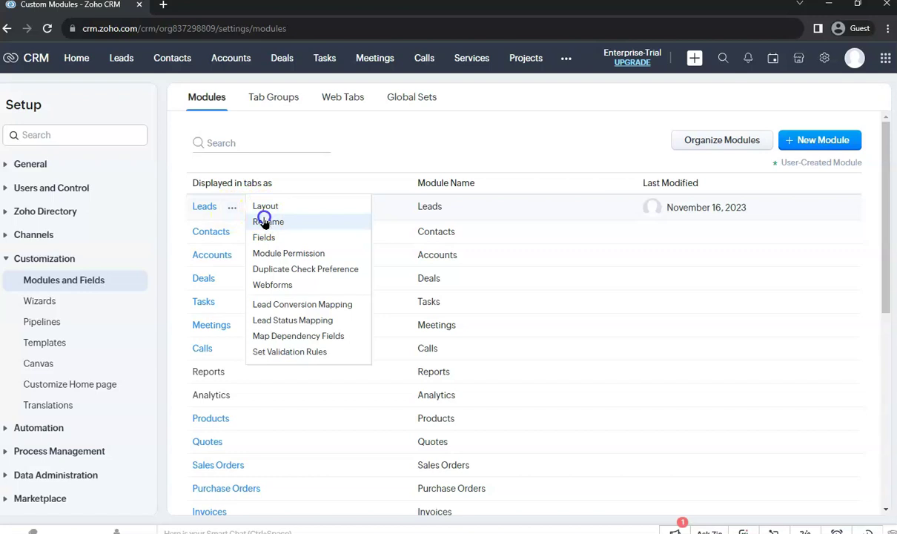
left_click(264, 221)
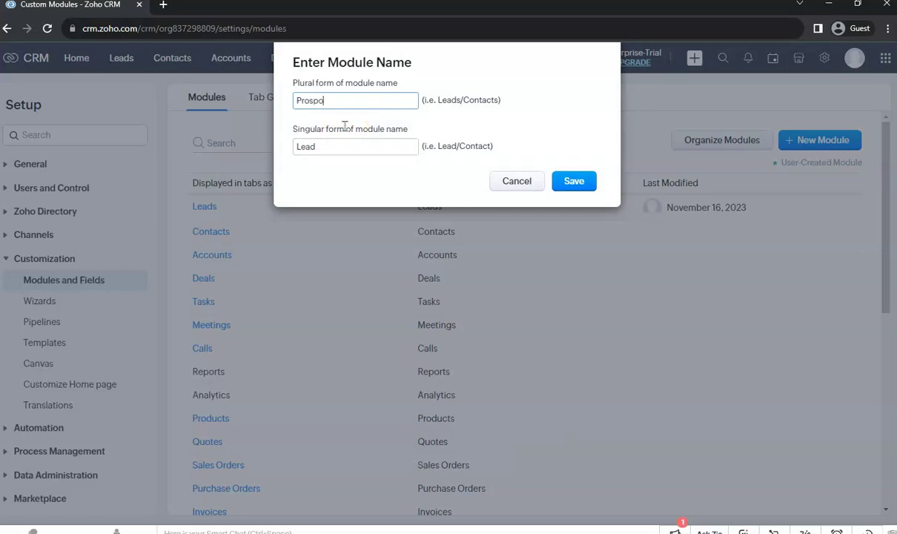
left_click(360, 147)
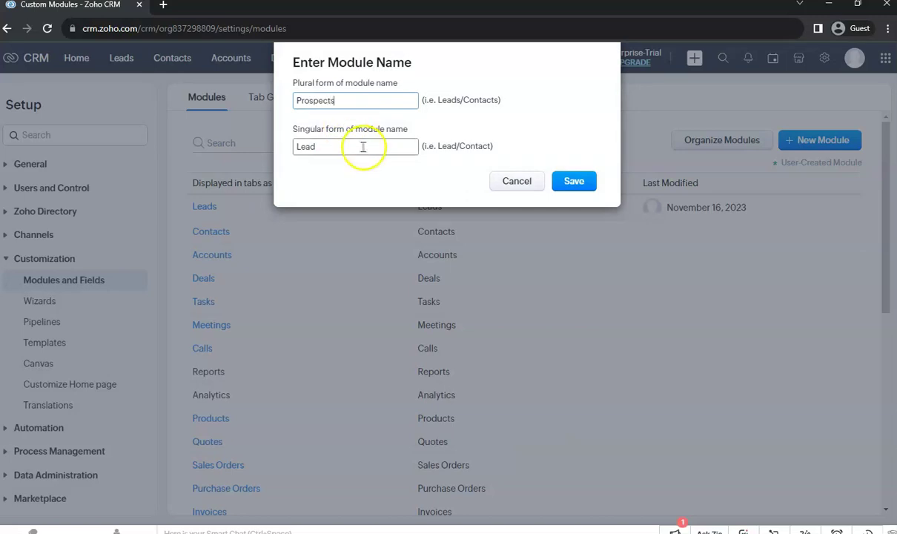
left_click(573, 178)
left_click(376, 106)
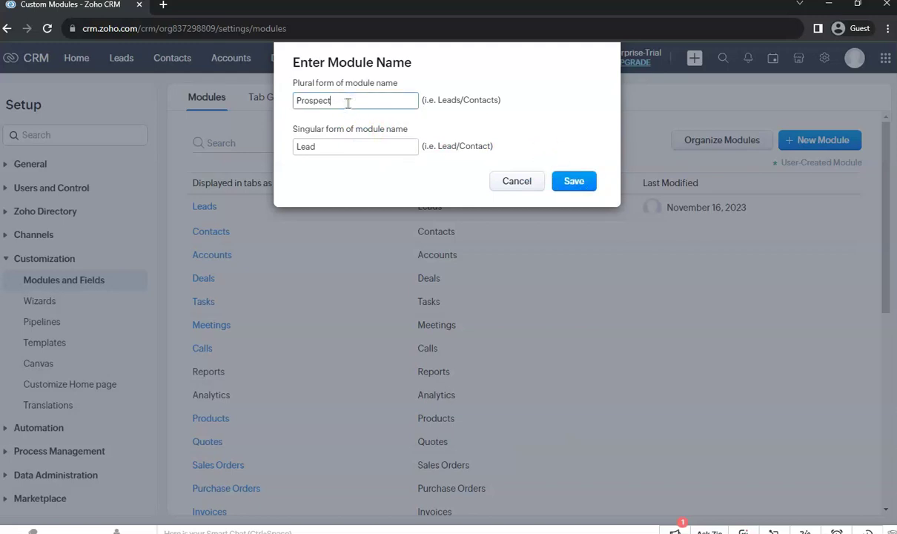
left_click_drag(348, 103, 292, 98)
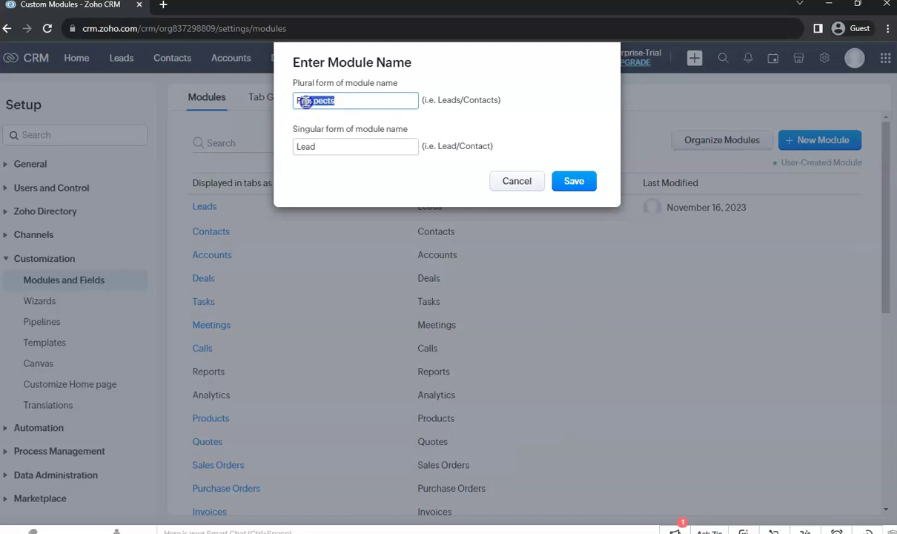
left_click_drag(326, 146, 285, 146)
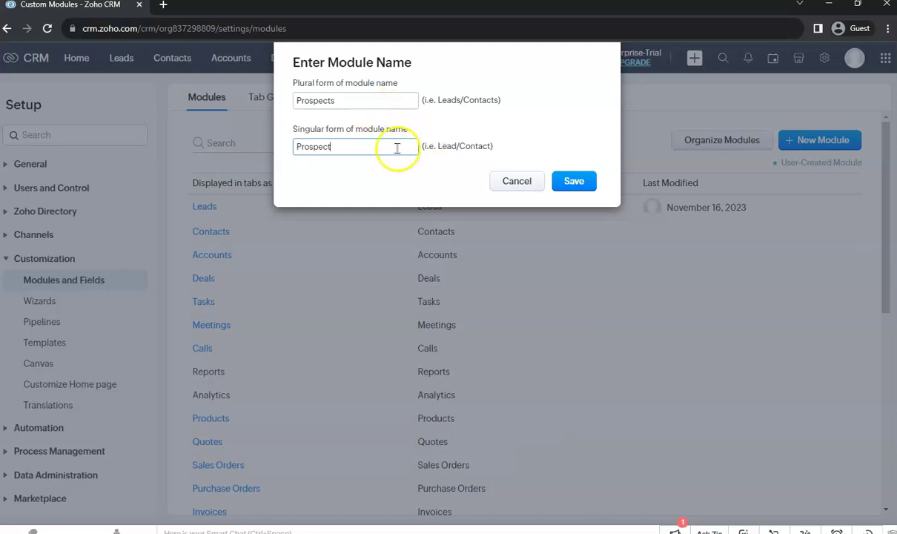
left_click(574, 182)
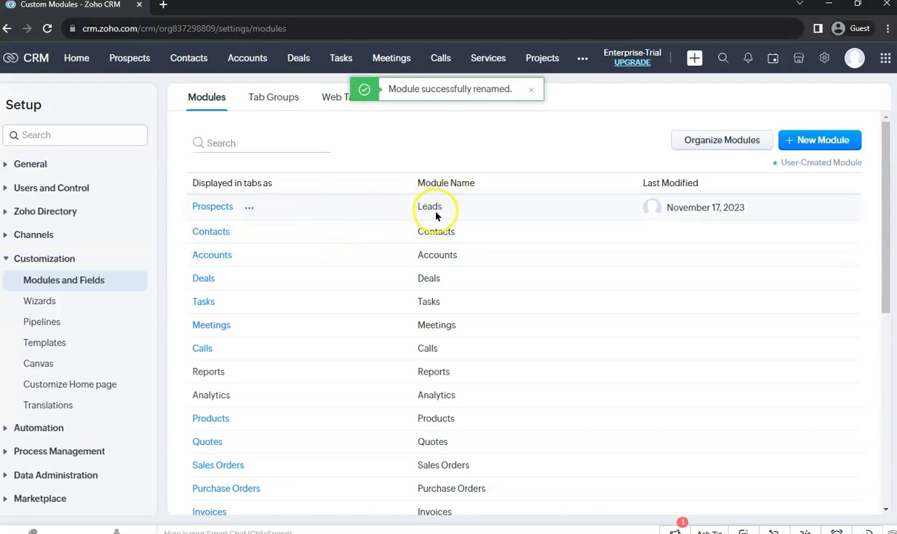
left_click_drag(421, 210, 453, 207)
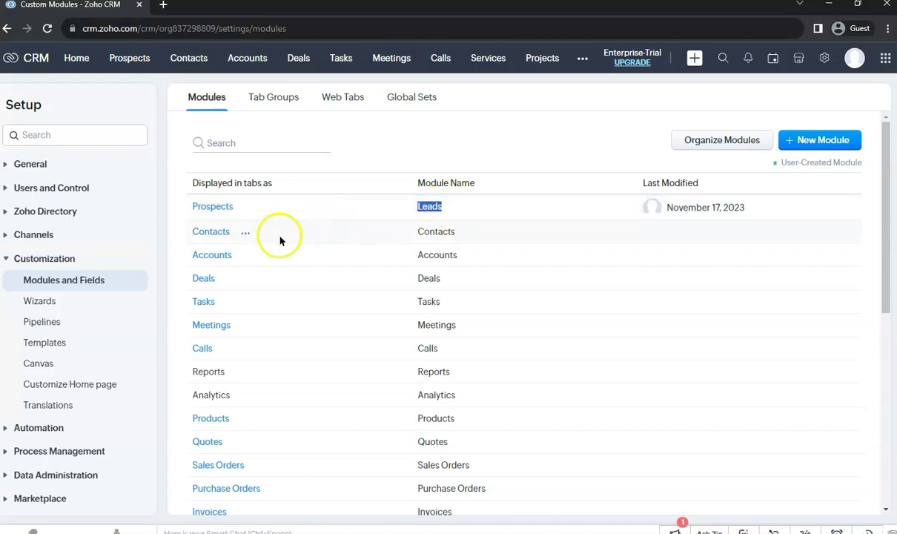
Rename the Contacts module to Info in both the plural and singular forms, and save it.
left_click(245, 234)
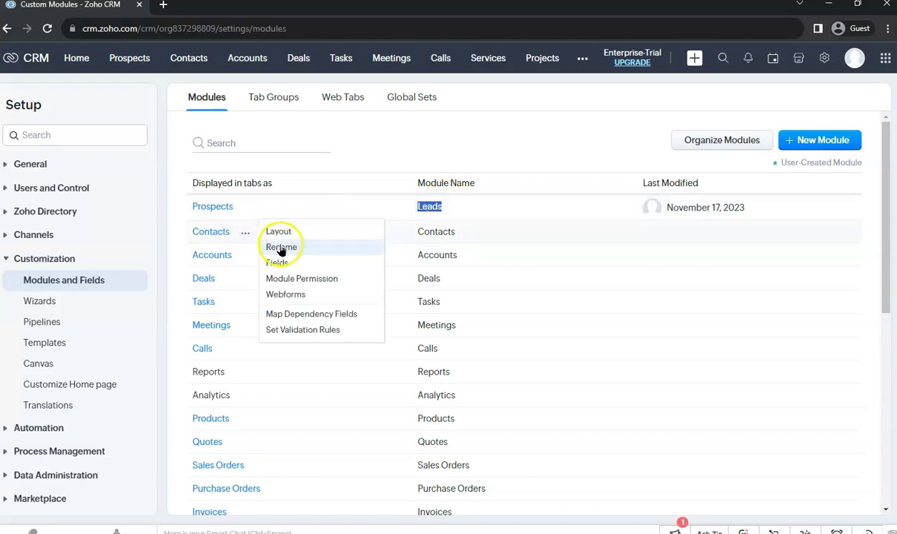
left_click(279, 247)
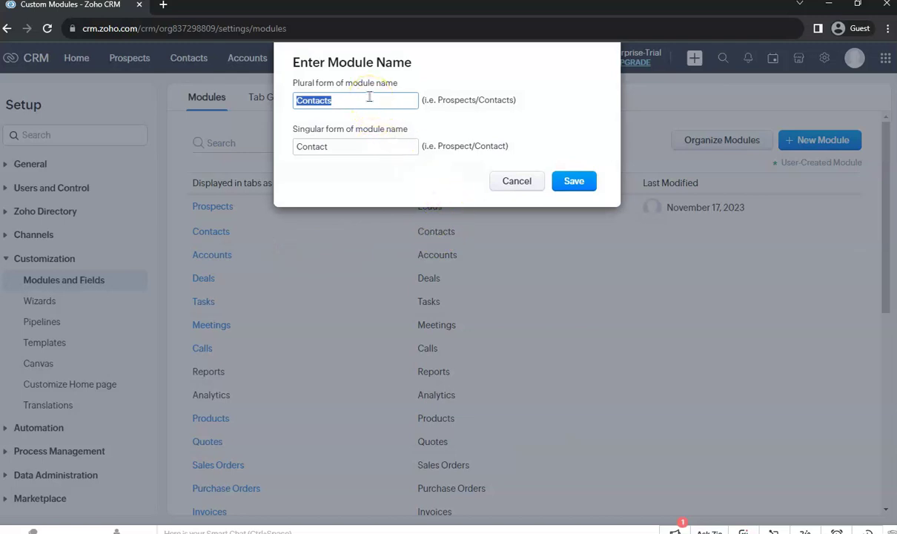
left_click_drag(359, 101, 280, 97)
key("ctrl+c")
left_click_drag(346, 147, 276, 145)
key("ctrl+v")
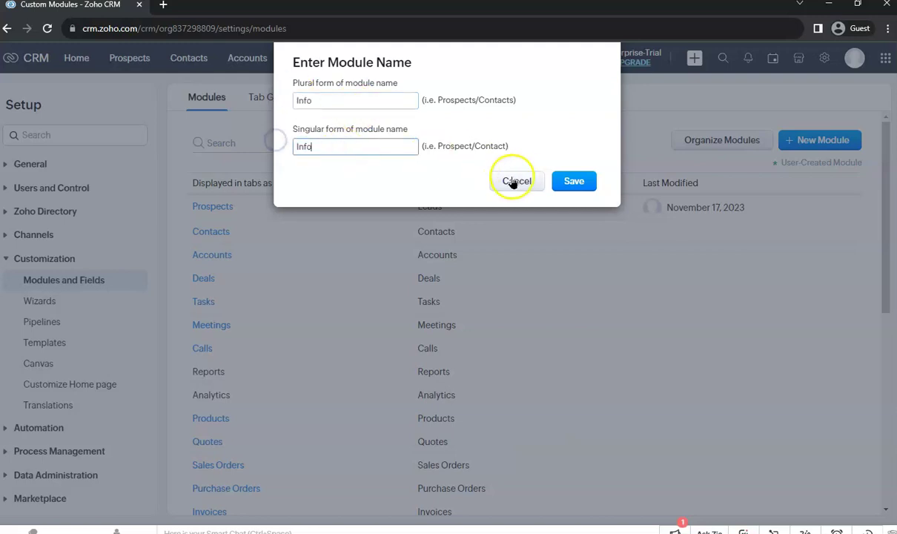
left_click(568, 181)
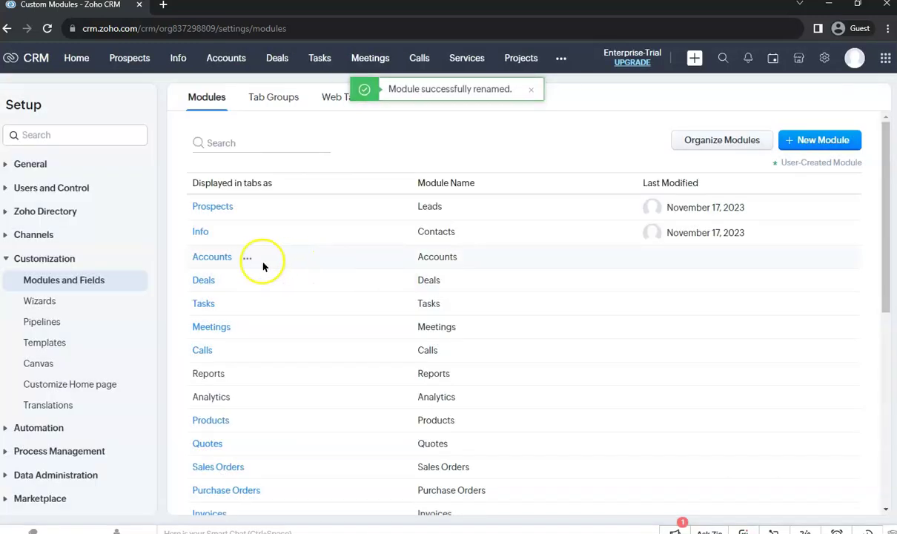
Try to rename the Accounts module with the plural form Reports and the singular form Report.
left_click(249, 259)
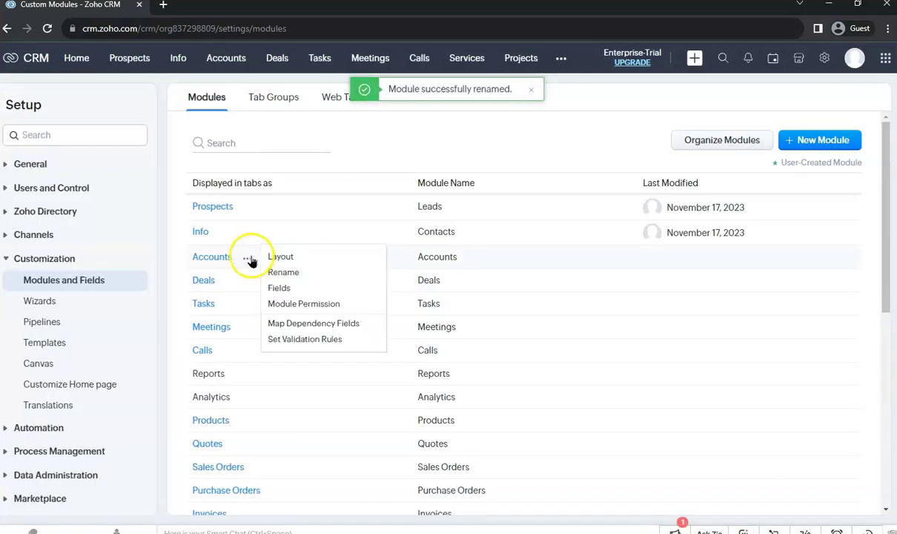
left_click(306, 276)
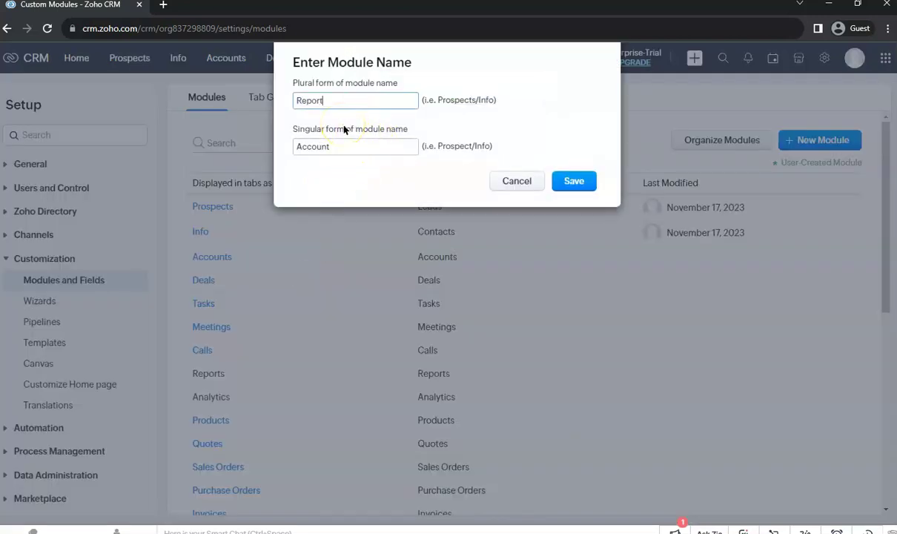
double_click(345, 144)
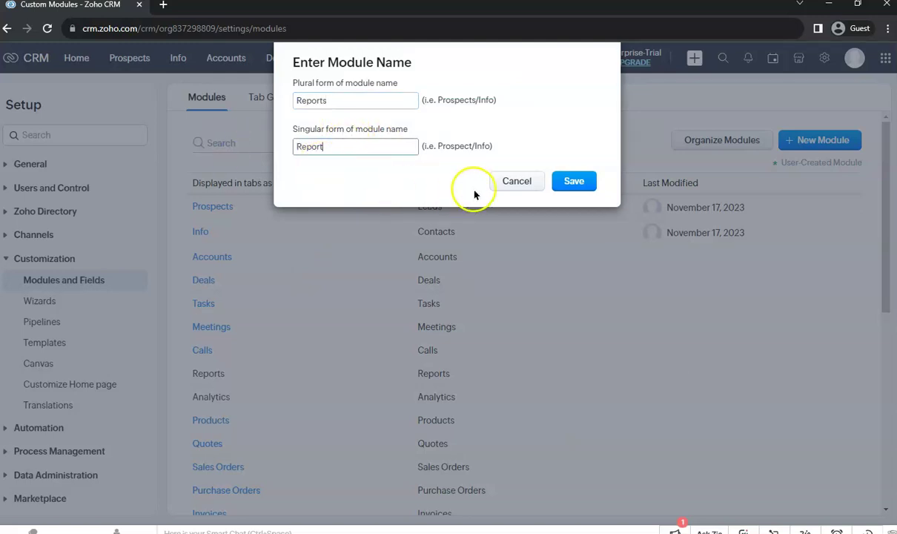
left_click(573, 181)
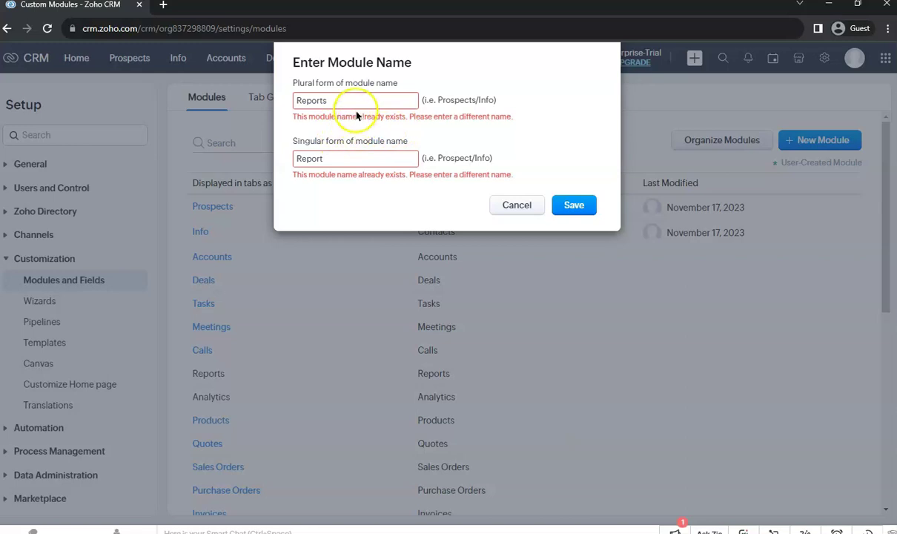
Change the Accounts module's new name to the plural form Records and the singular form Record, and save it.
left_click_drag(353, 108, 297, 100)
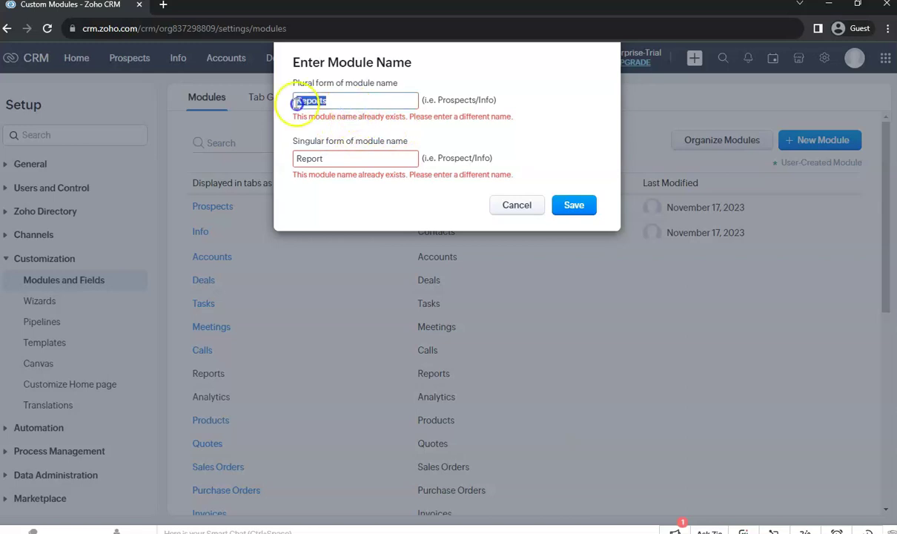
key("BackSpace")
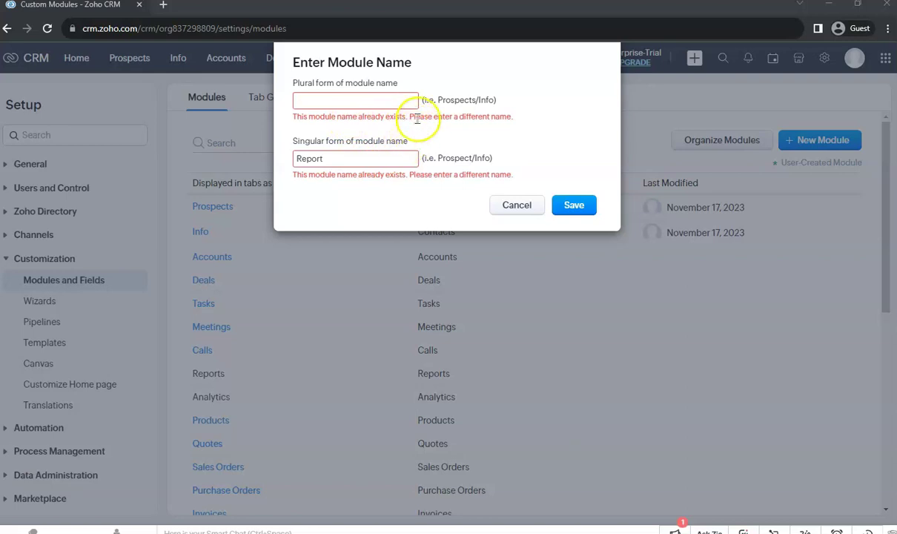
left_click(366, 104)
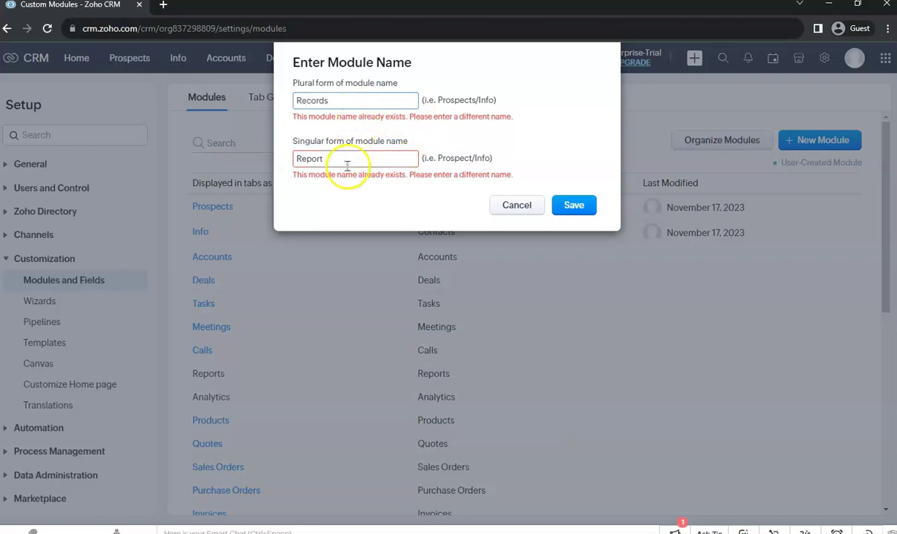
left_click_drag(325, 159, 299, 159)
type("Reco")
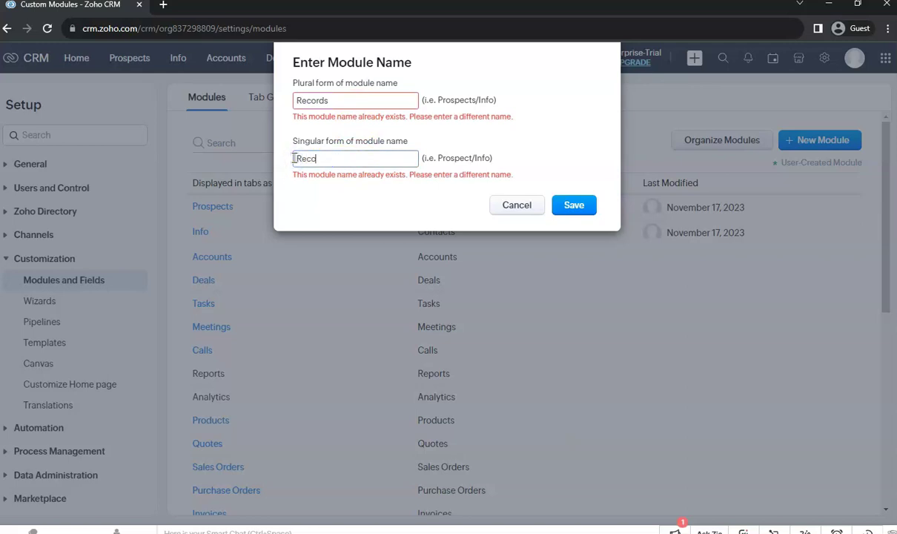
type("rd")
left_click(580, 208)
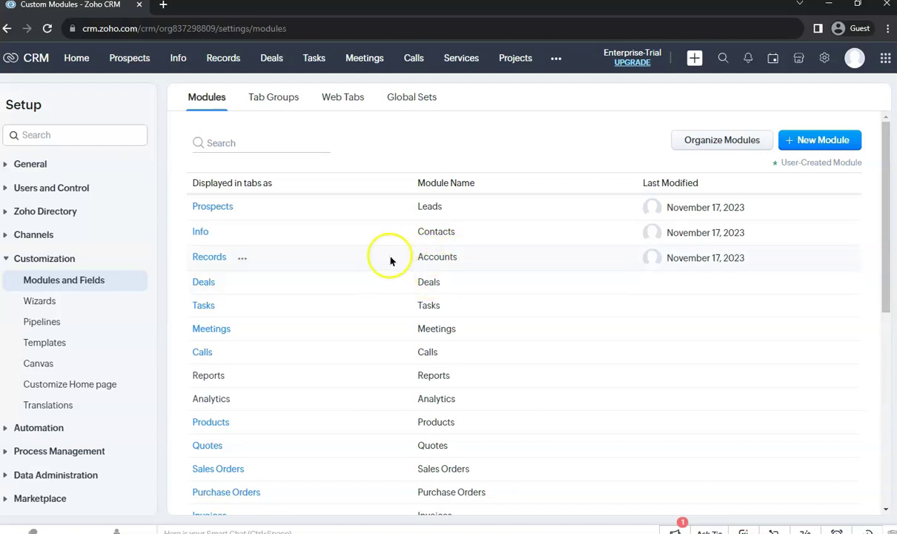
Leave the module setup and open the CRM home page.
left_click(240, 258)
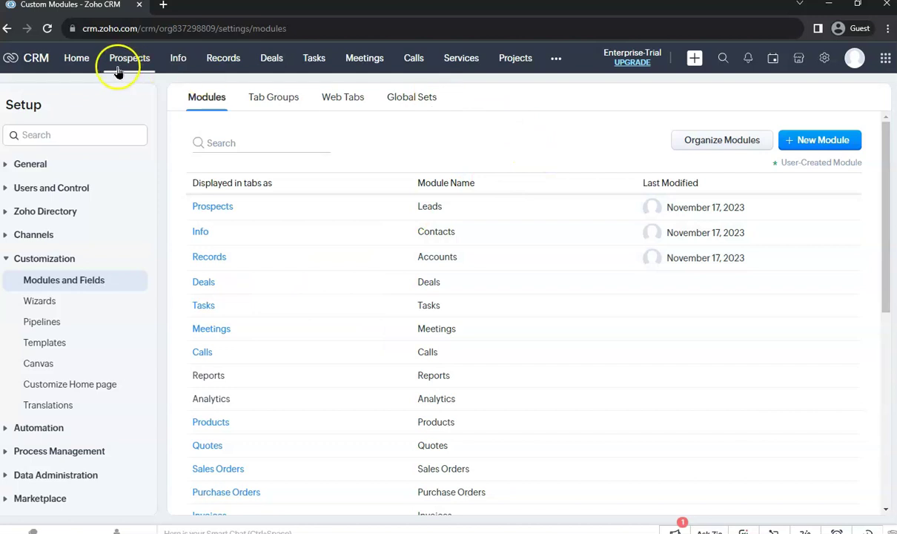
left_click(78, 57)
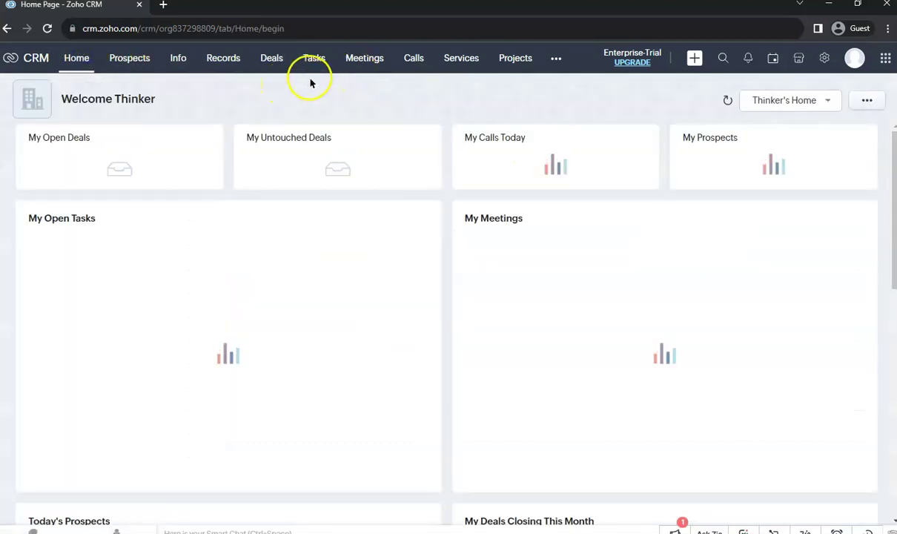